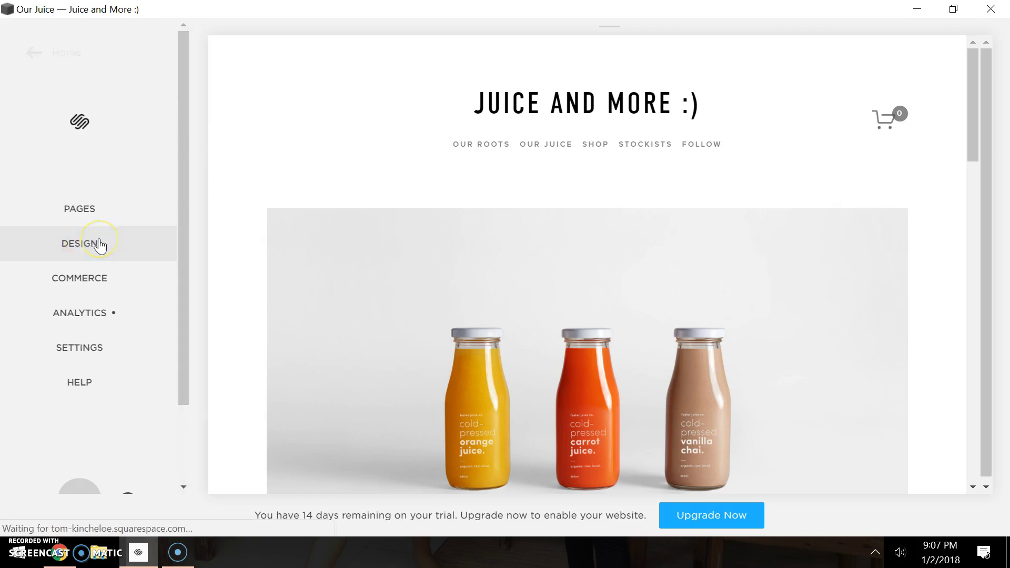
Look through the site template settings, then return to the main site menu.
left_click(74, 210)
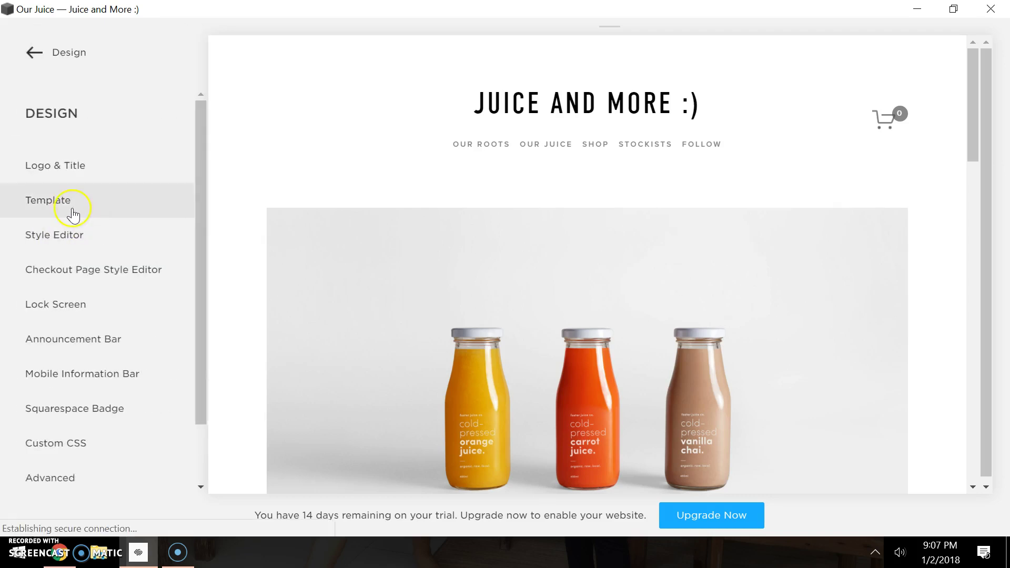
scroll(117, 326, "down", 1)
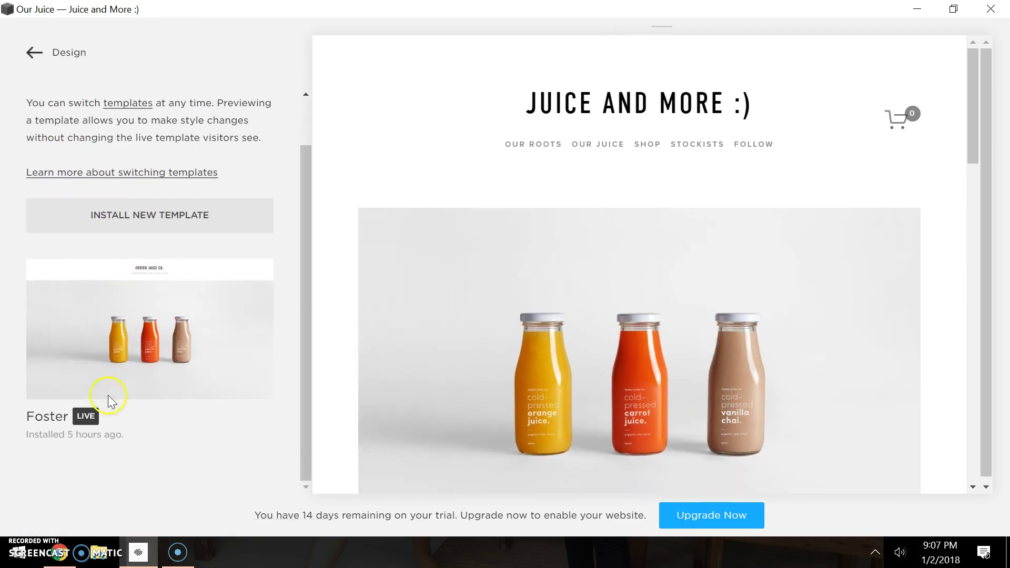
left_click(30, 53)
left_click(31, 54)
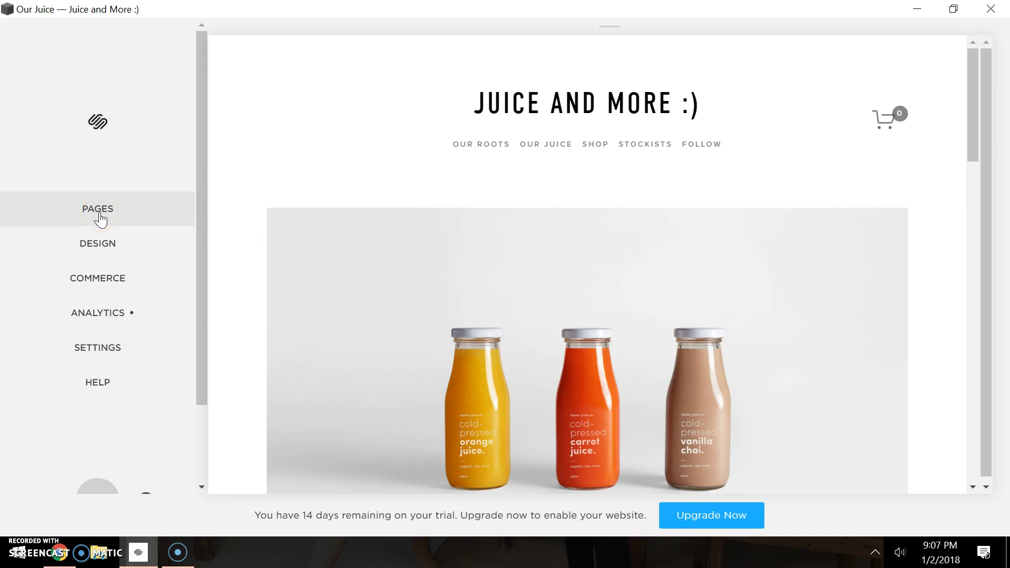
Add a blank page titled 'Test' to Main Navigation and start editing it.
left_click(99, 210)
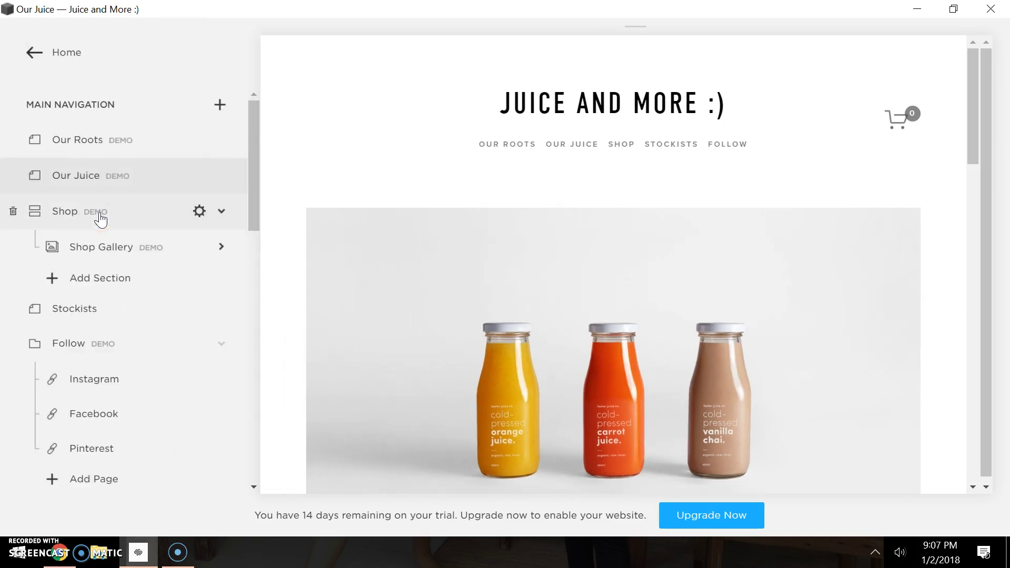
left_click(220, 107)
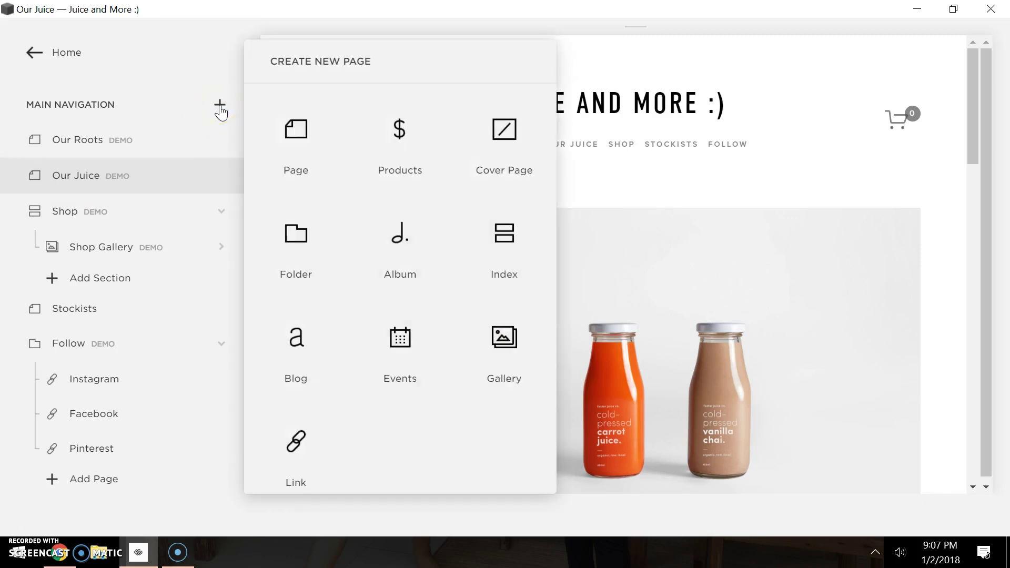
left_click(283, 132)
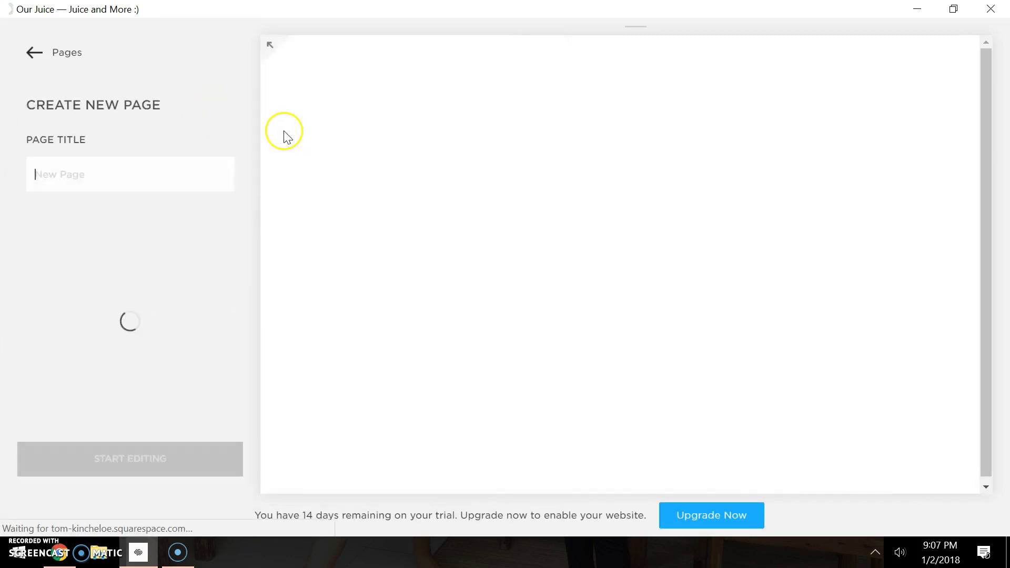
type("Test")
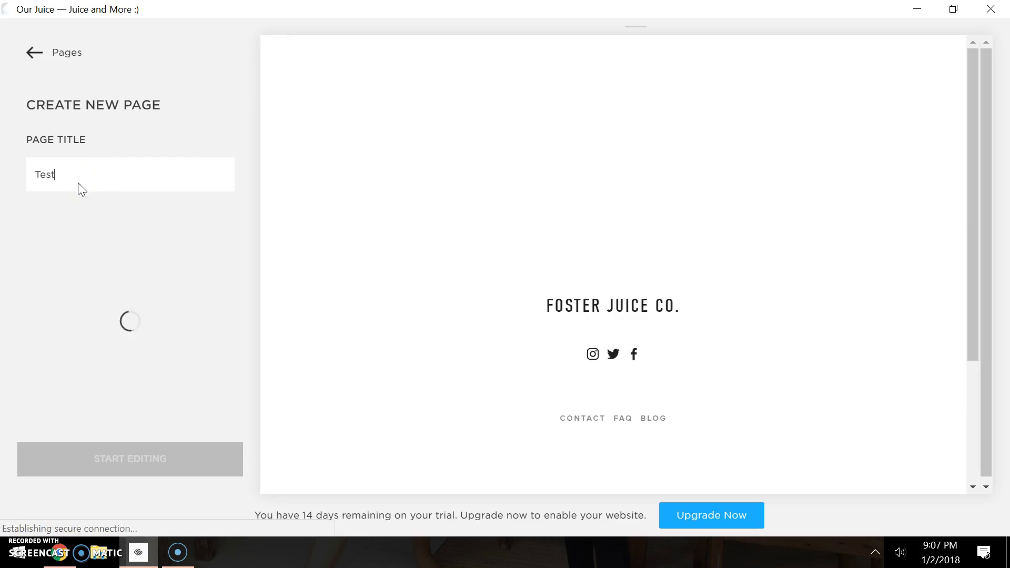
left_click(152, 458)
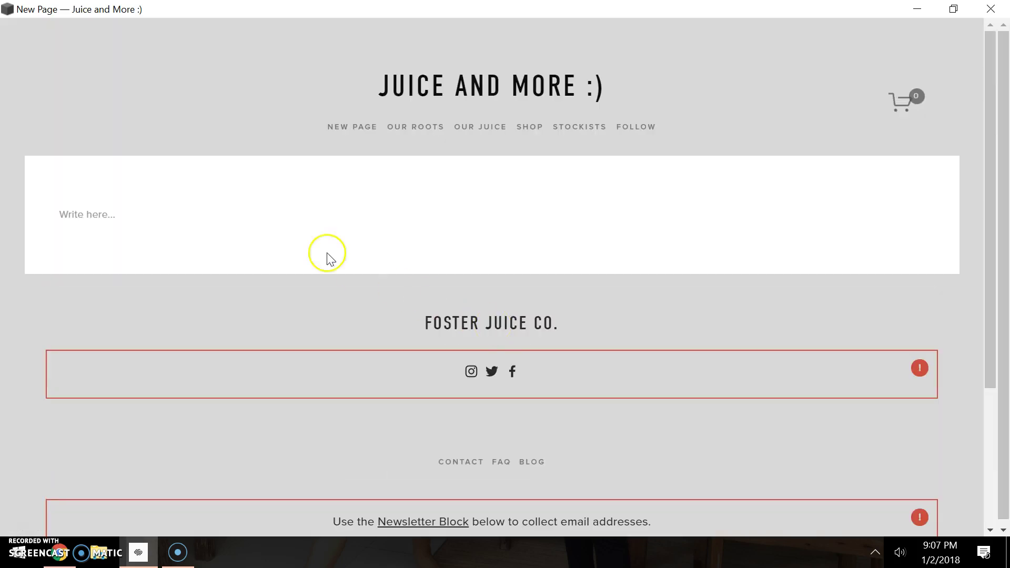
Insert a Code block from the Content Blocks list into the Test page's empty text area.
left_click(605, 199)
scroll(582, 188, "down", 2)
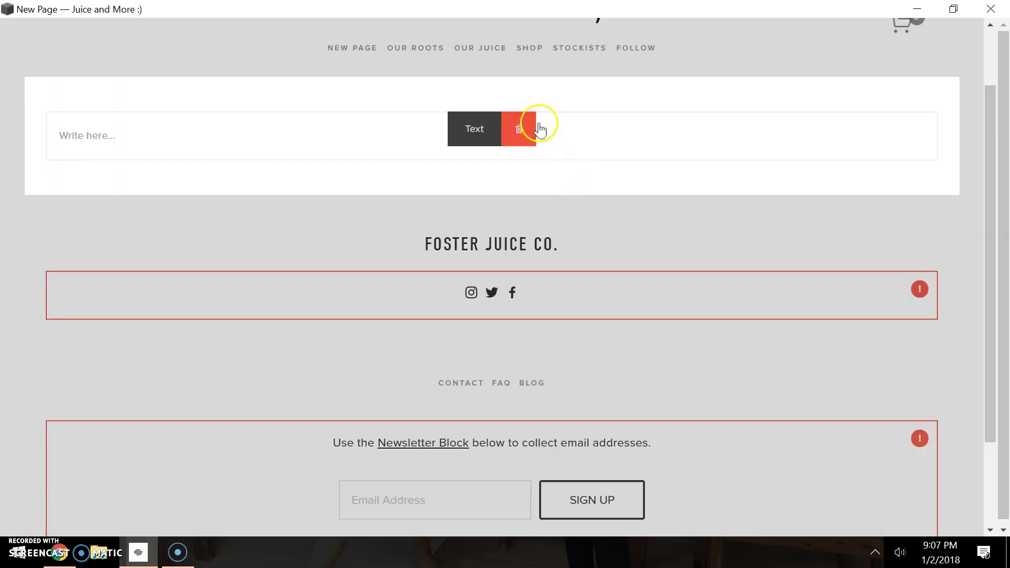
left_click(639, 133)
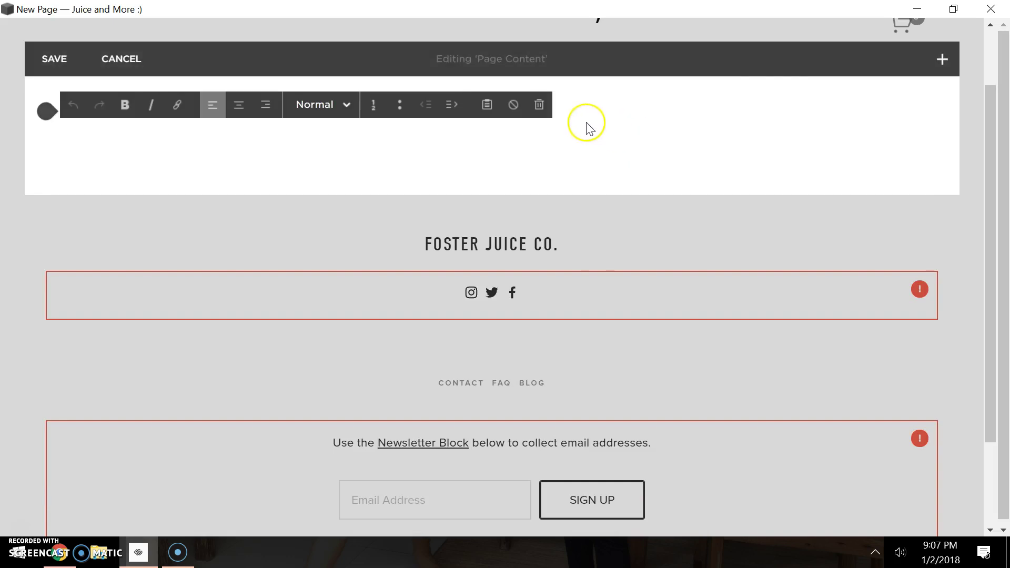
left_click(942, 60)
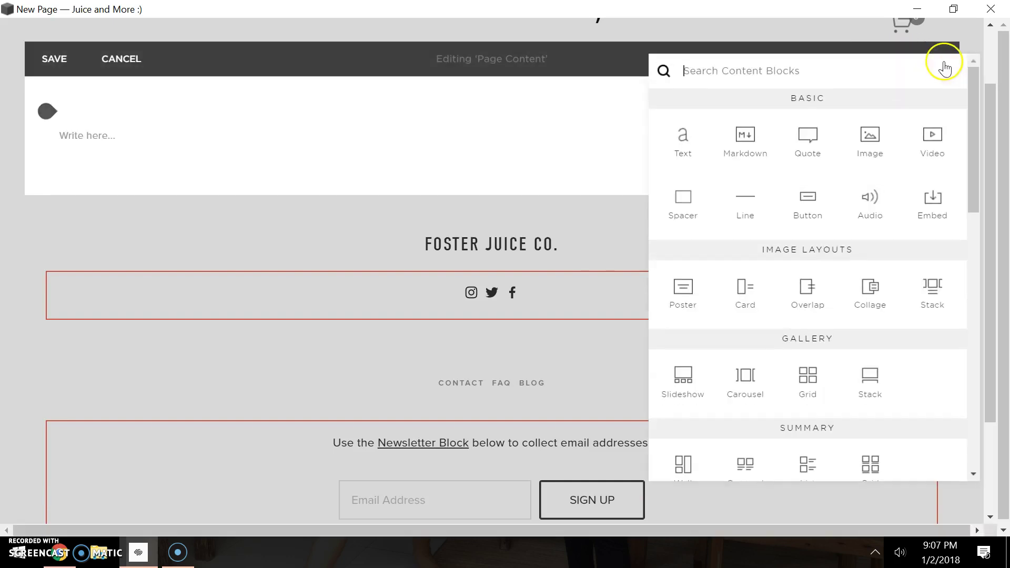
left_click_drag(971, 141, 972, 395)
left_click(685, 378)
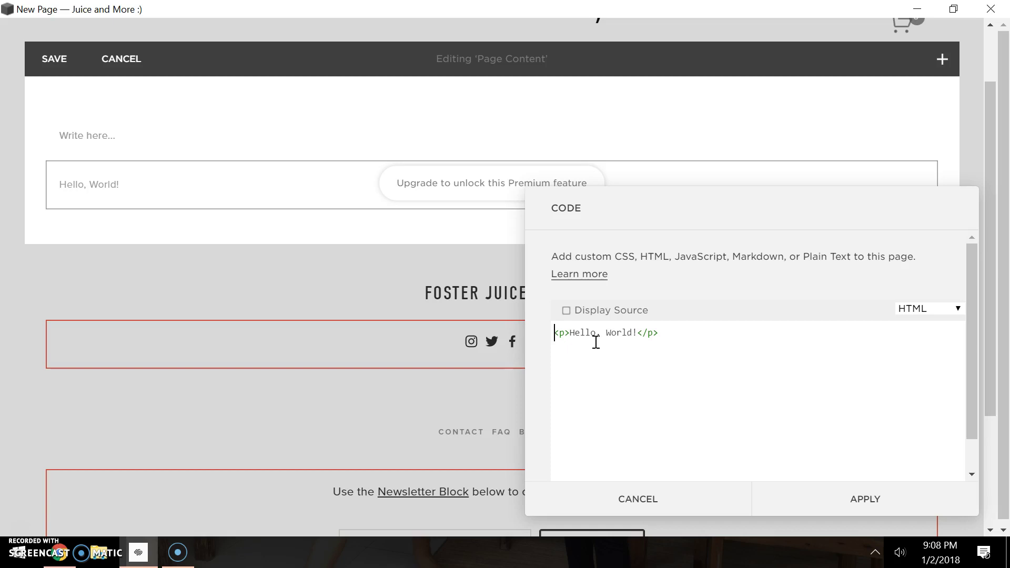
Sign in to the Storemapper account on storemapper.co in Chrome.
mouse_move(66, 550)
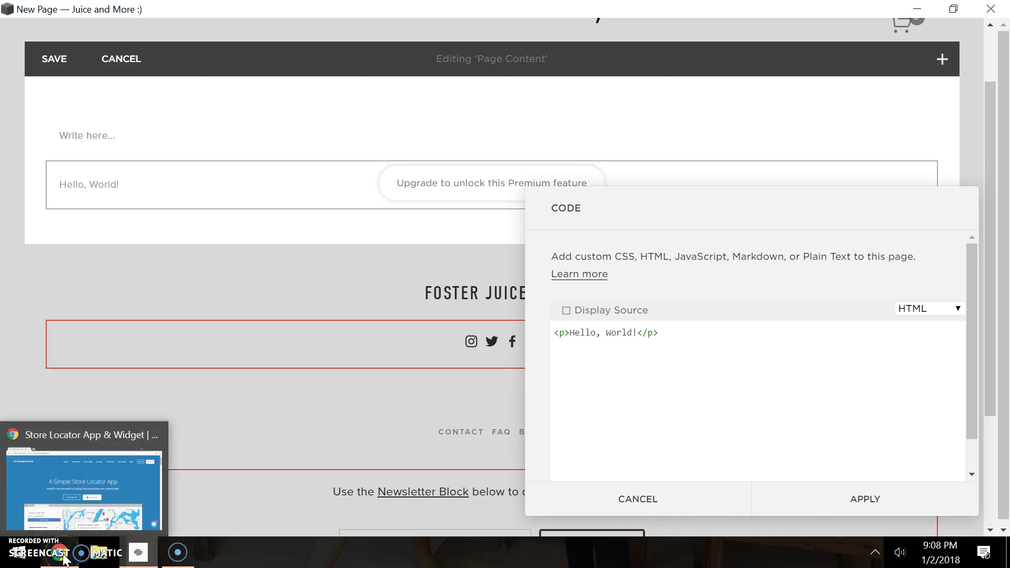
left_click(48, 488)
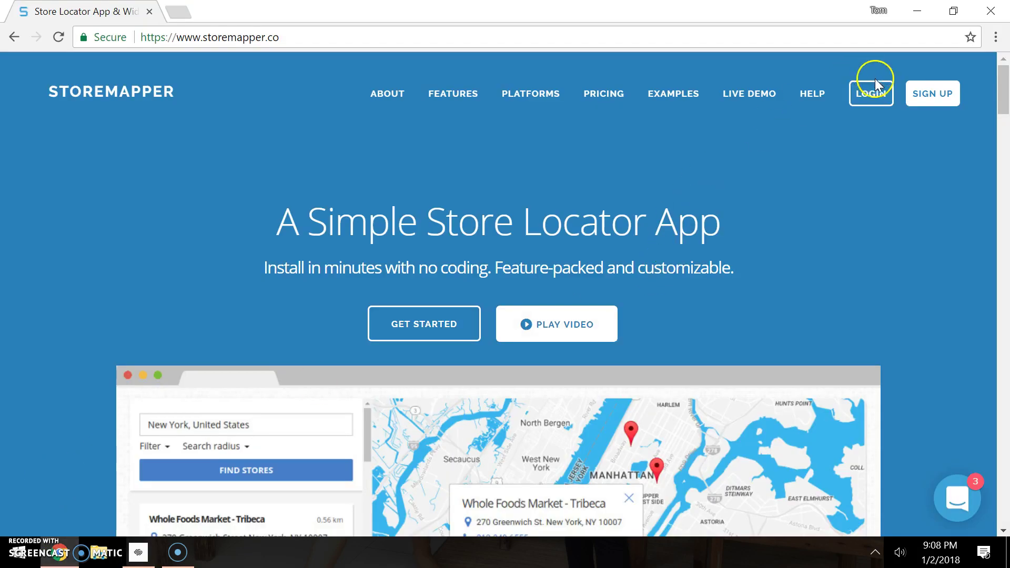
left_click(872, 95)
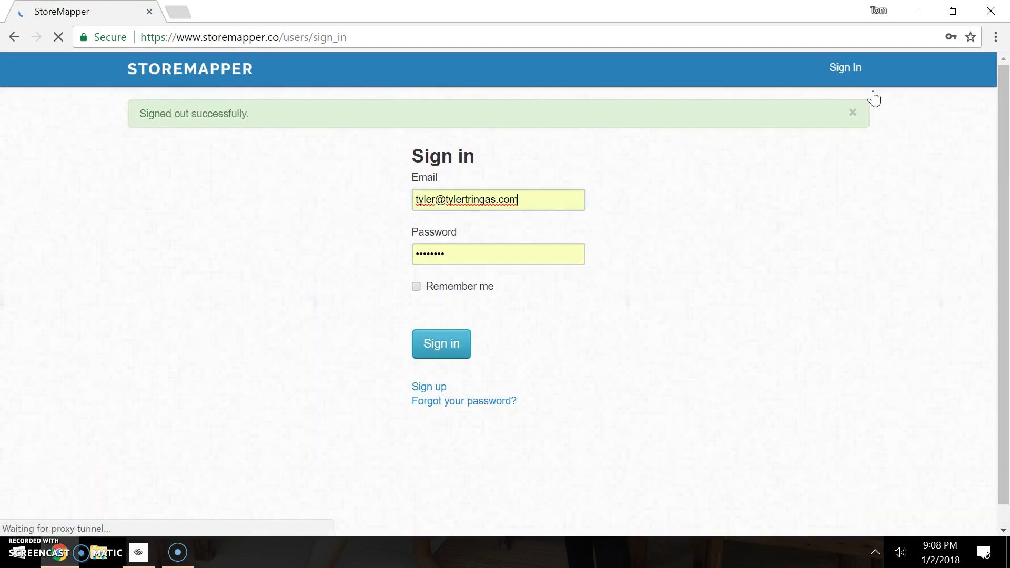
left_click(454, 354)
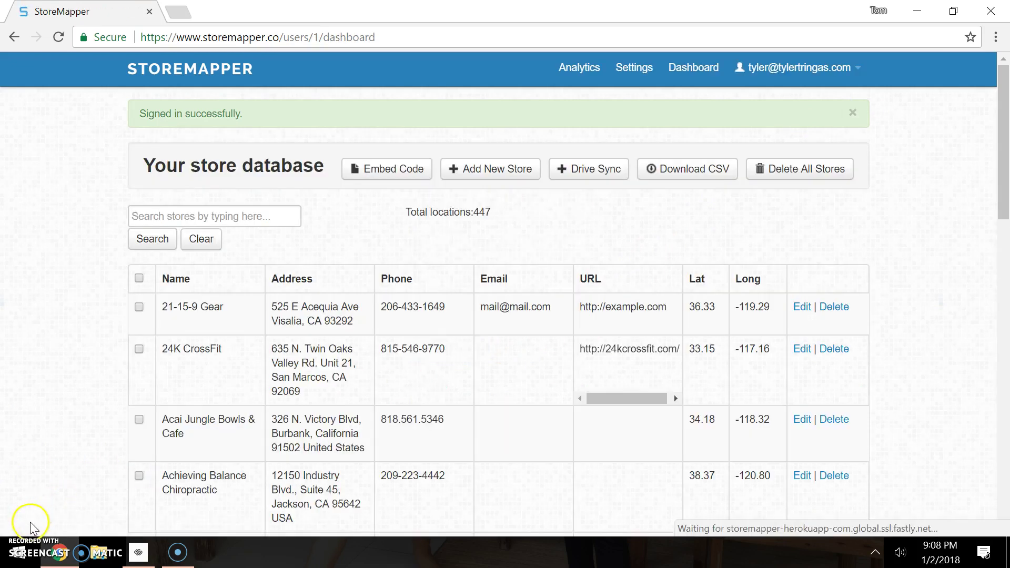
scroll(175, 393, "down", 7)
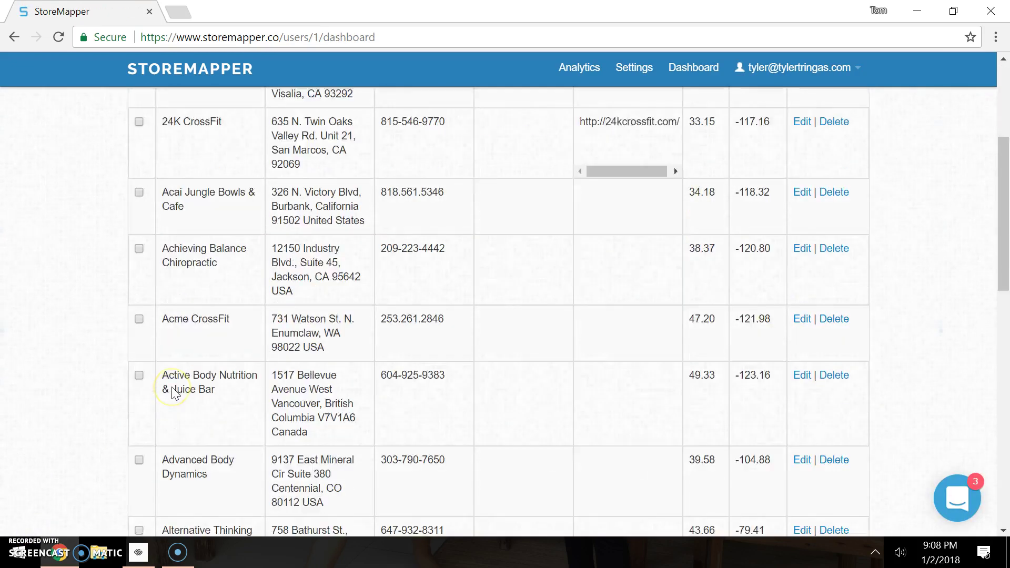
scroll(175, 394, "down", 10)
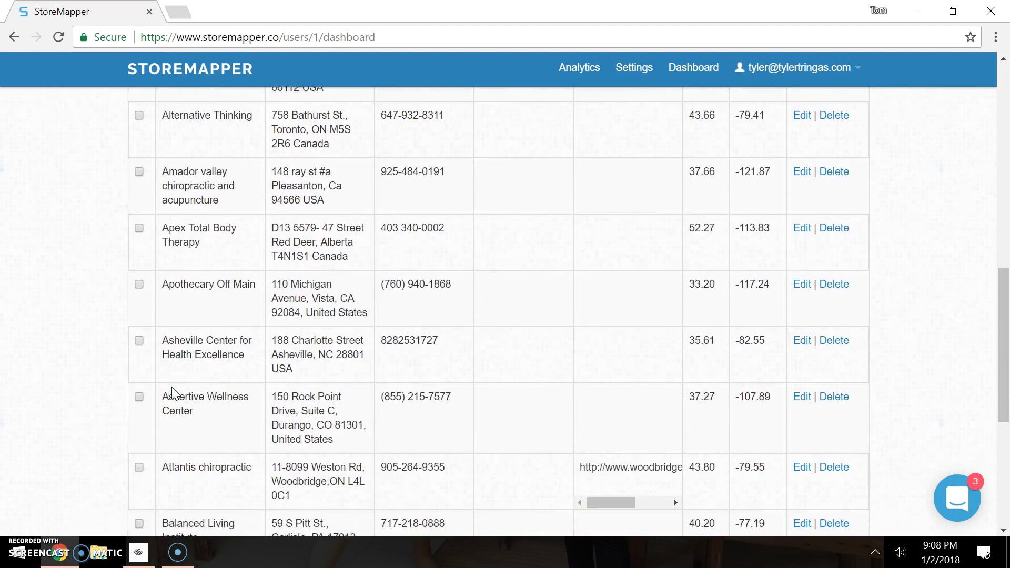
scroll(171, 394, "up", 17)
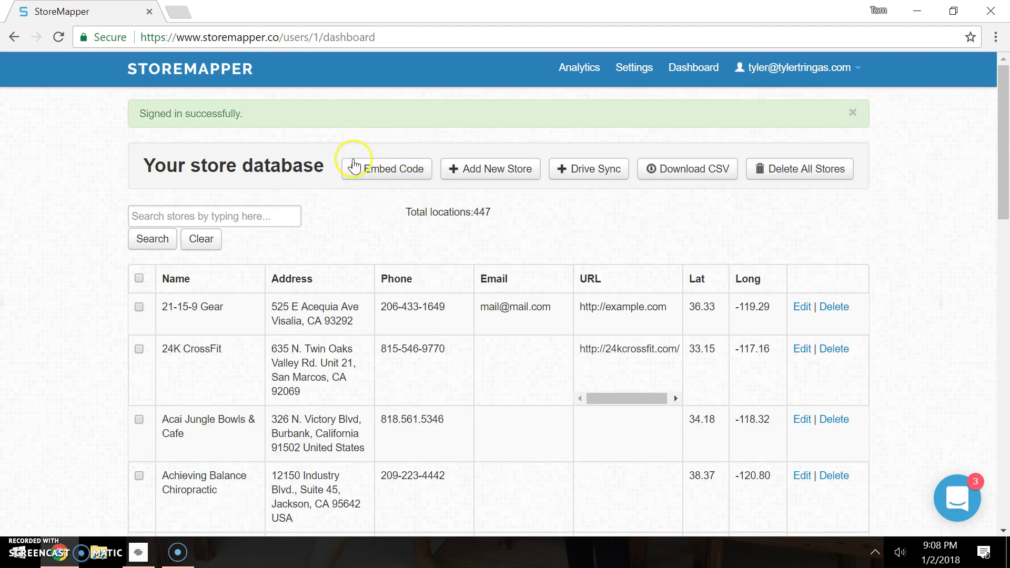
Show the store locator Embed Code and copy the whole snippet.
left_click(406, 172)
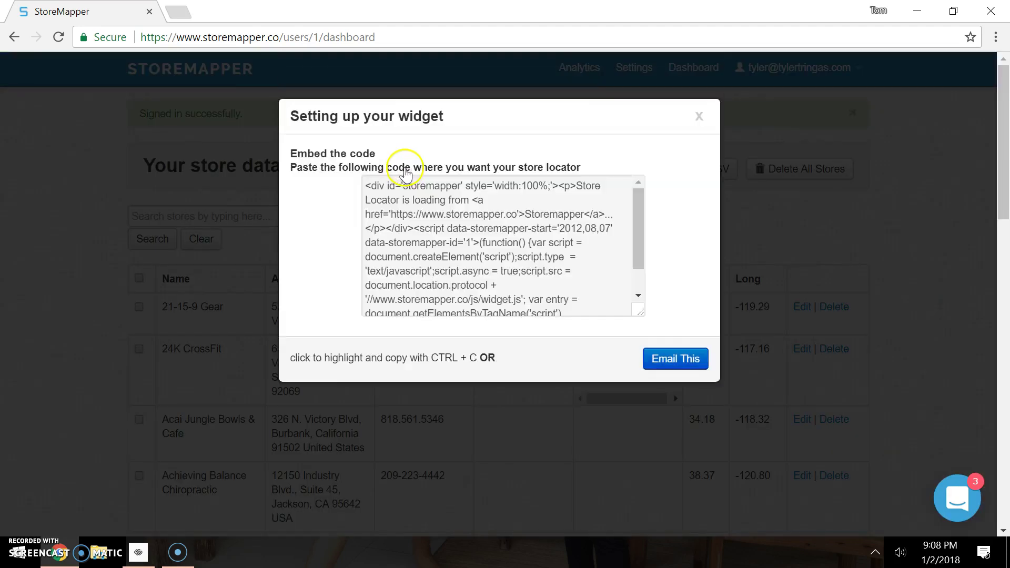
left_click(439, 241)
key("ctrl+c")
right_click(436, 238)
left_click(467, 246)
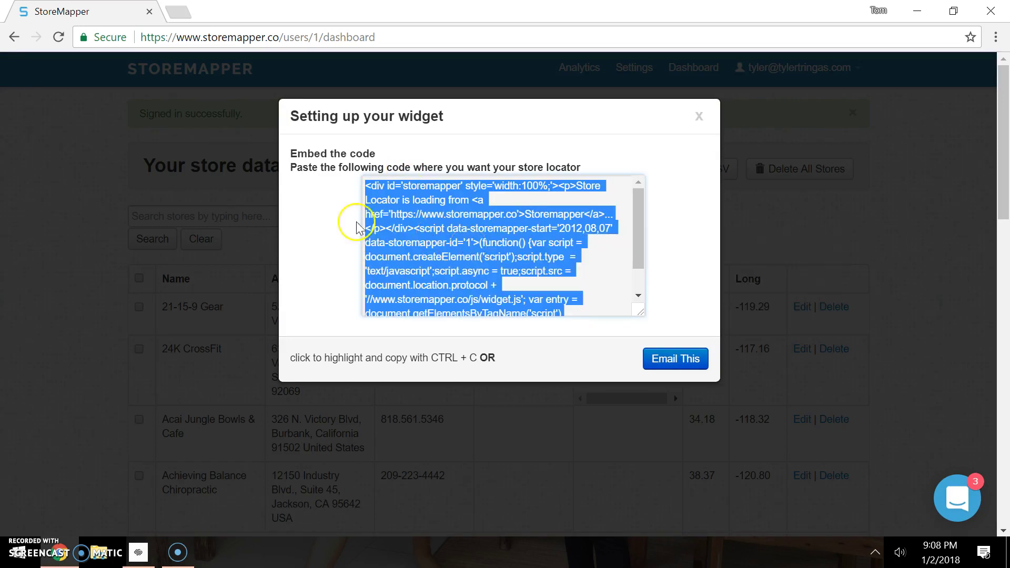
Replace the Hello, World! placeholder with the Storemapper embed snippet, apply it, and save the page.
left_click(141, 552)
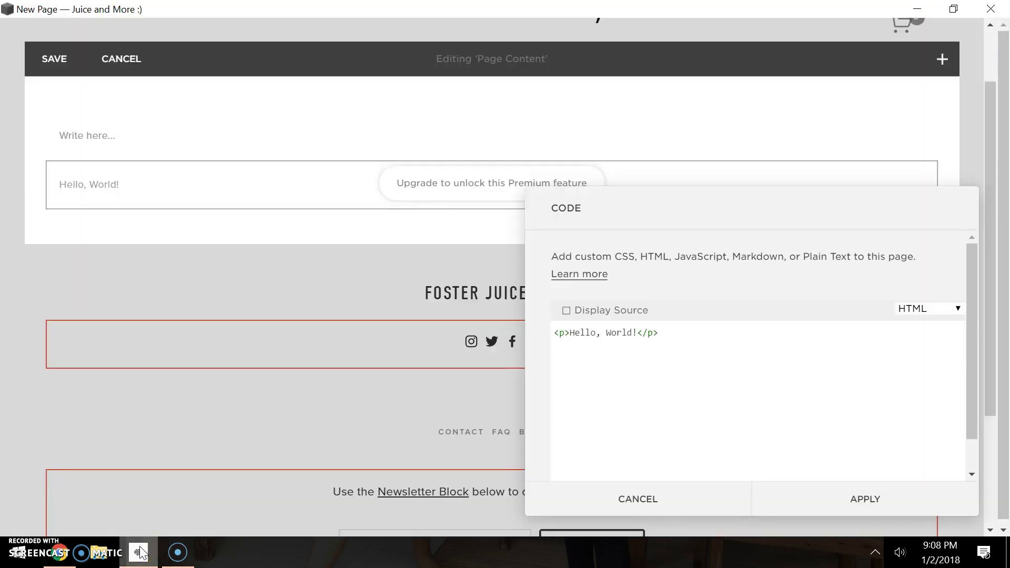
double_click(580, 341)
key("ctrl+a")
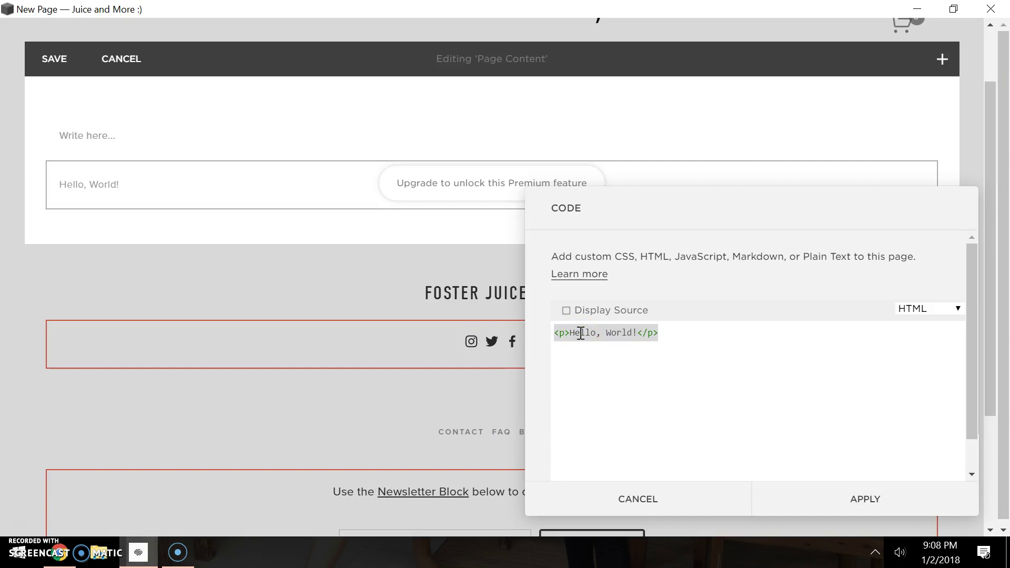
key("ctrl+v")
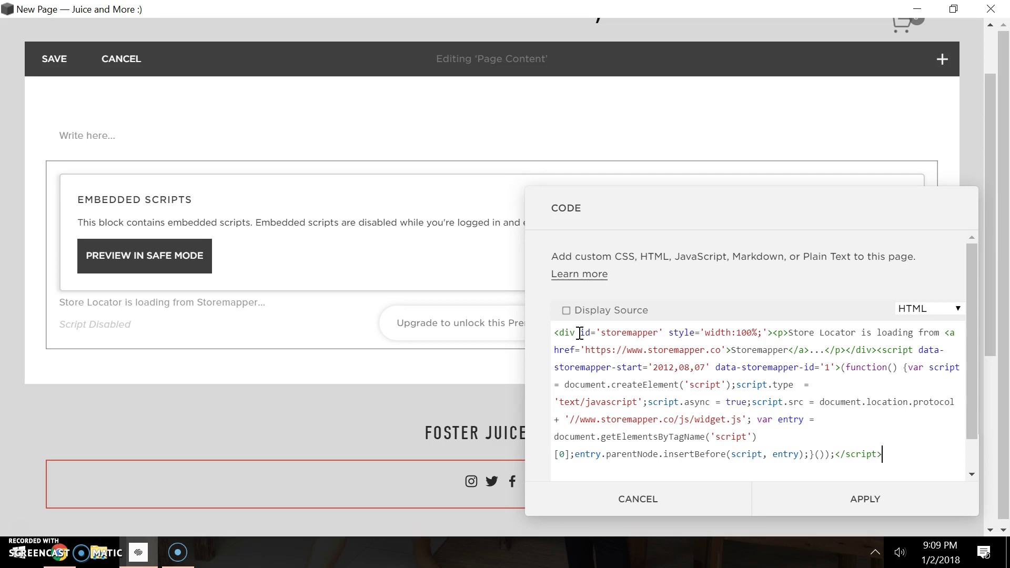
left_click(862, 497)
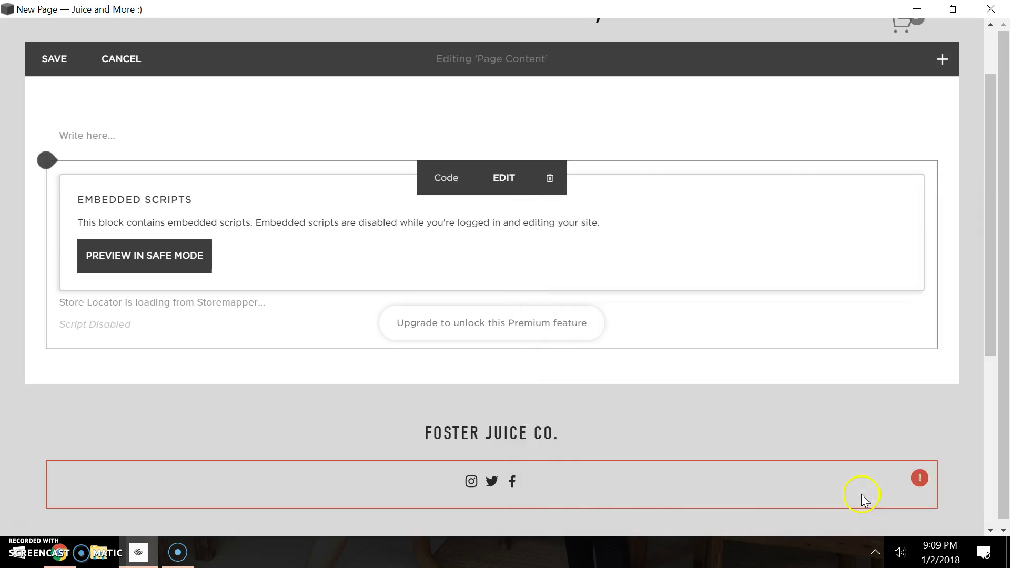
left_click(24, 524)
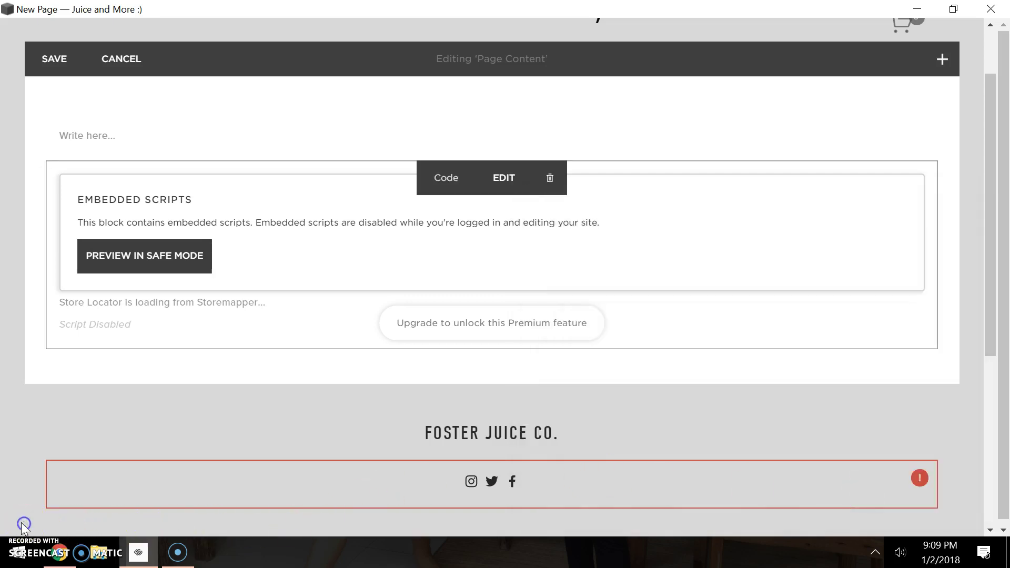
left_click(52, 58)
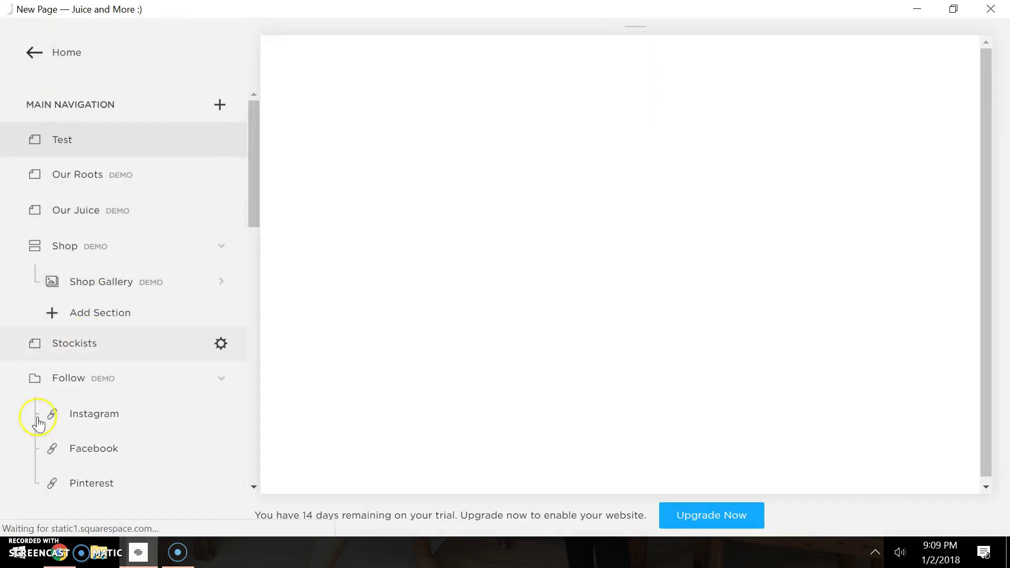
Expand the Test page preview to full width and scroll over the Storemapper map.
left_click(17, 526)
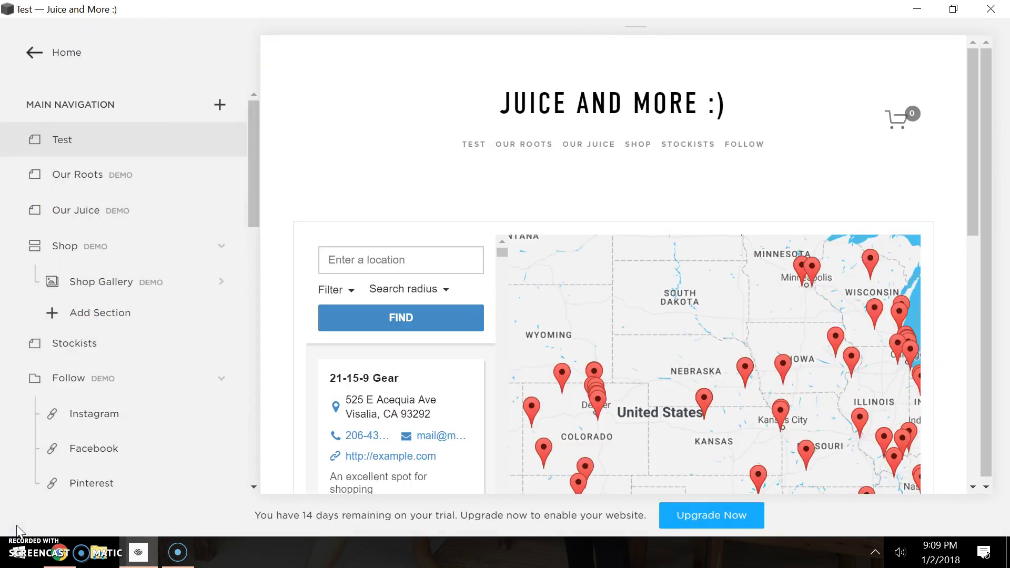
mouse_move(270, 247)
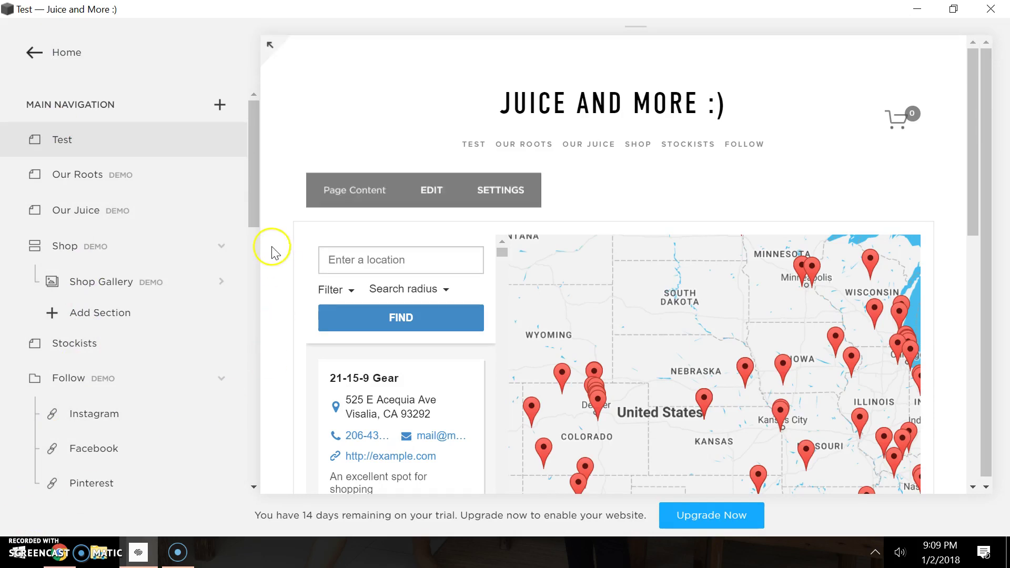
left_click(273, 46)
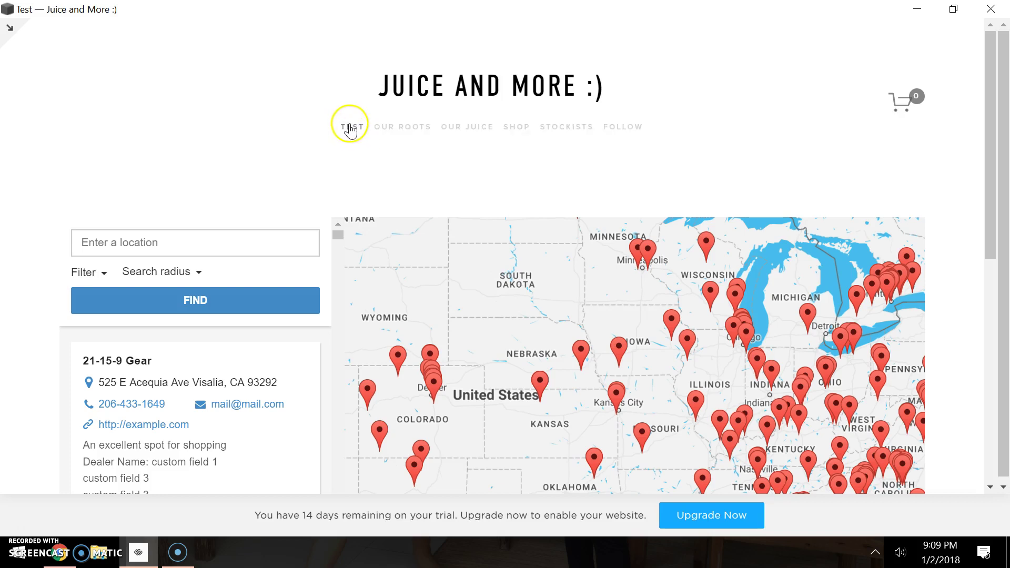
scroll(634, 313, "down", 3)
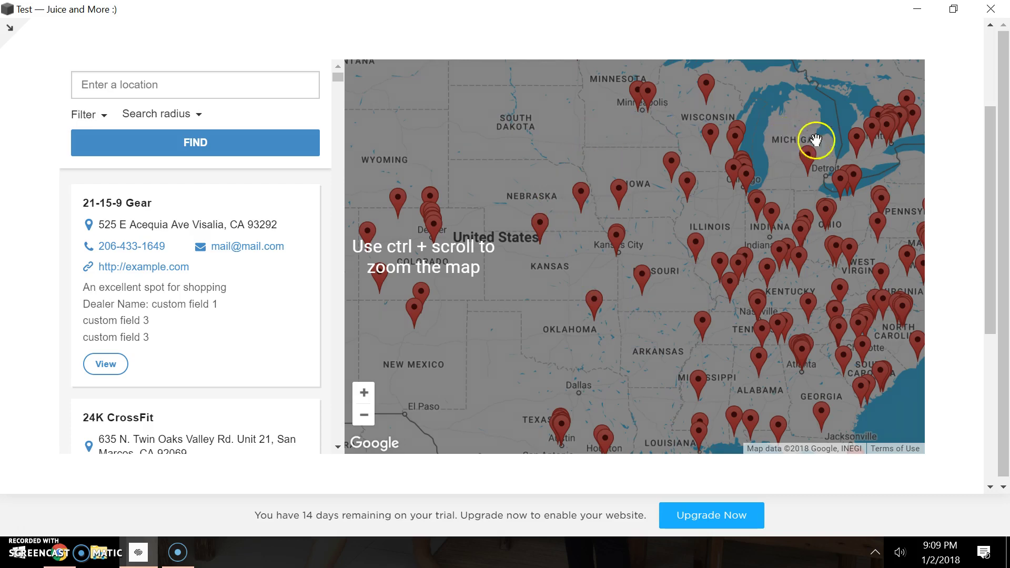
scroll(569, 295, "up", 2)
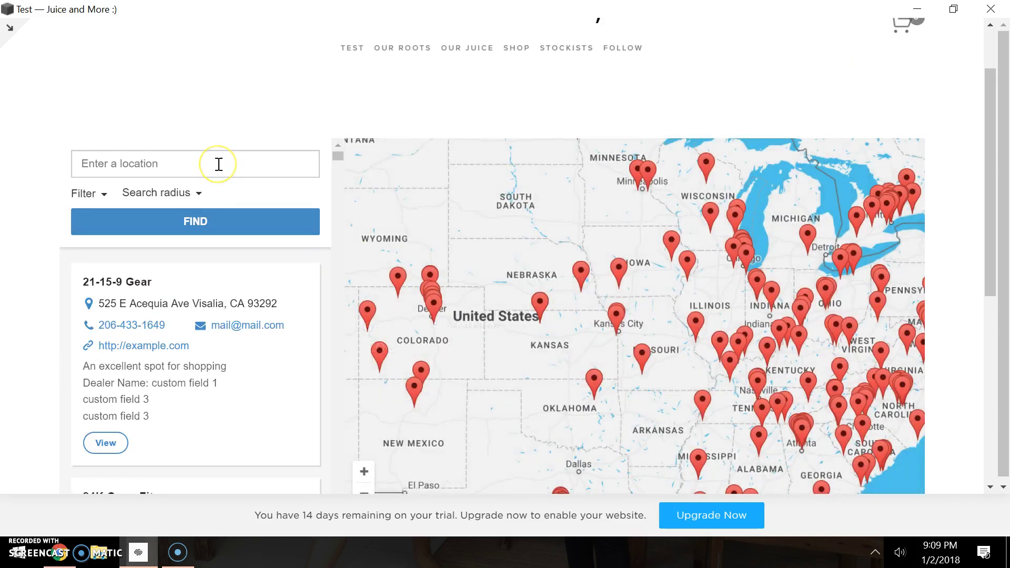
Search the store locator for postcode 402234.
left_click(219, 163)
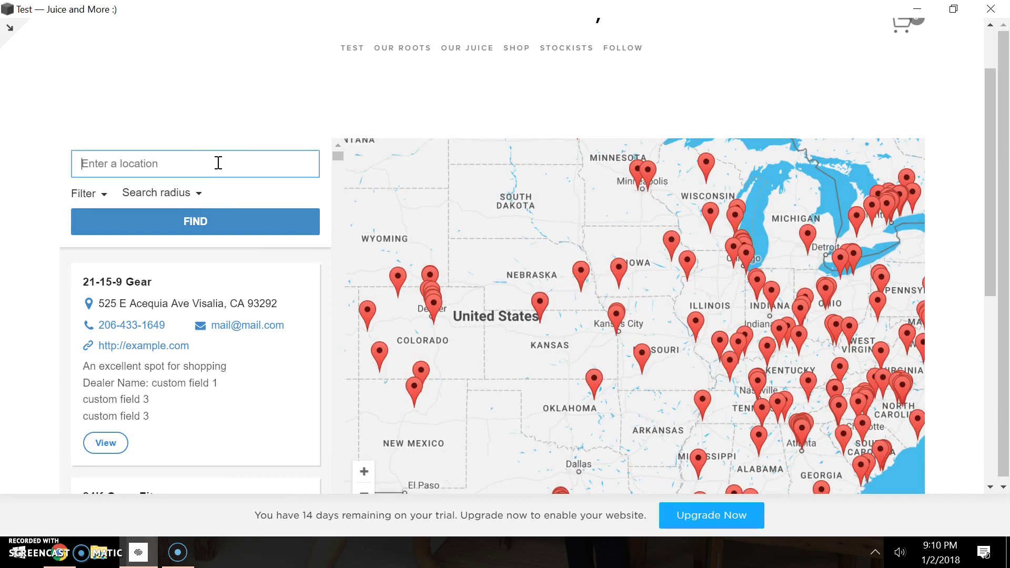
type("402234")
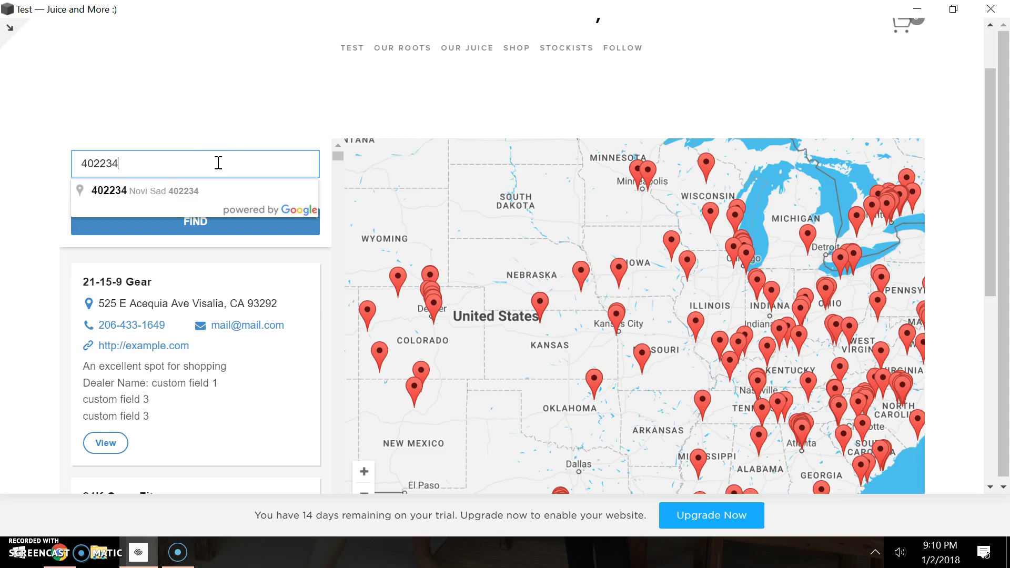
key("Escape")
key("Return")
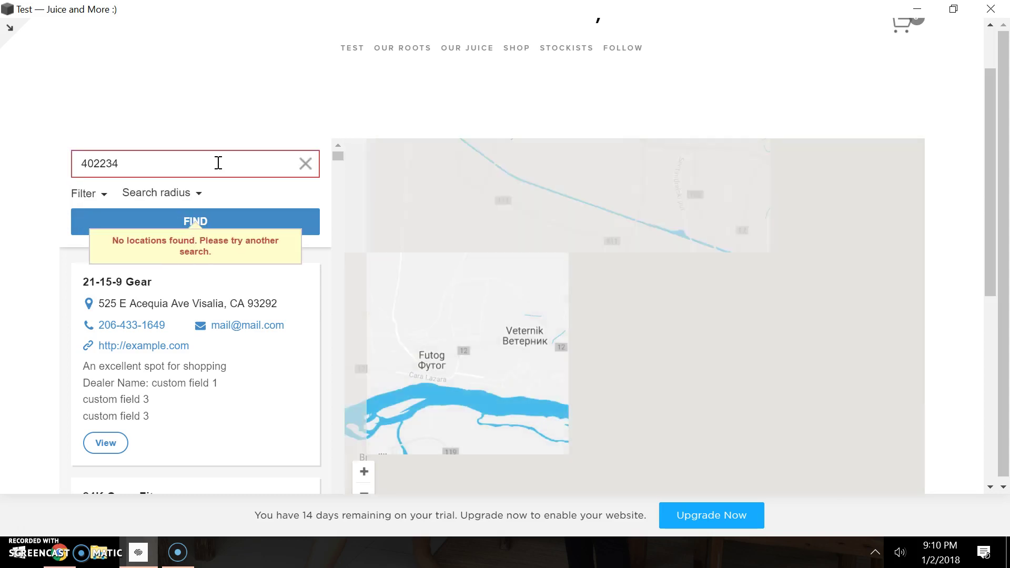
left_click(217, 176)
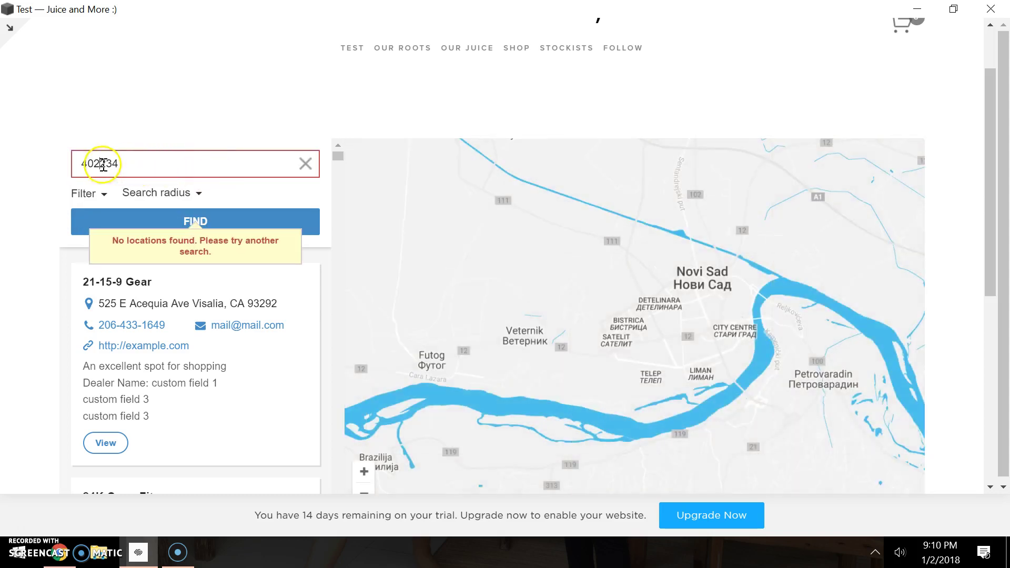
Replace the postcode with 78613 and search for nearby stores.
key("BackSpace")
double_click(135, 165)
left_click(134, 166)
key("BackSpace")
key("BackSpace")
key("BackSpace")
key("BackSpace")
key("BackSpace")
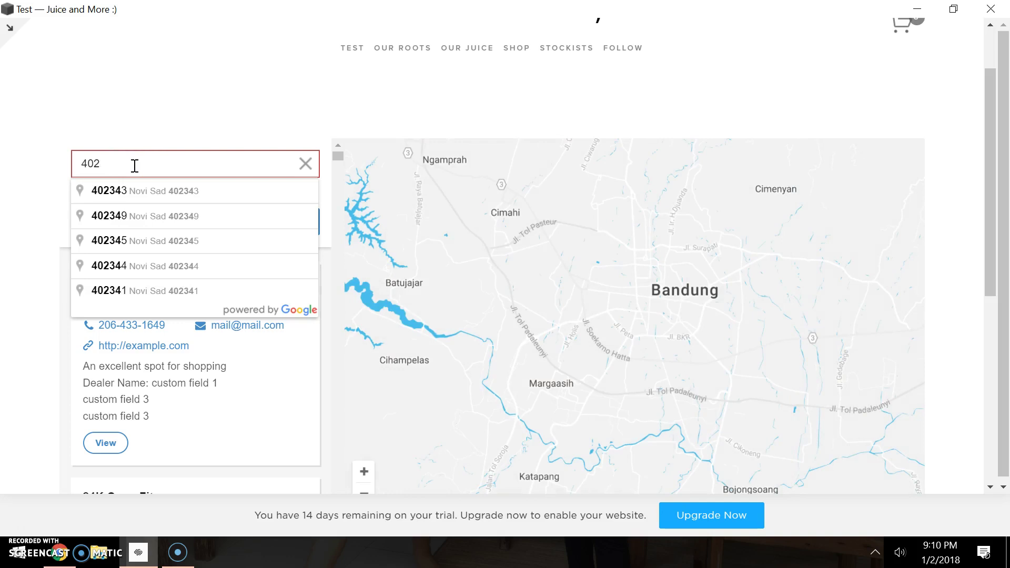
type("78613")
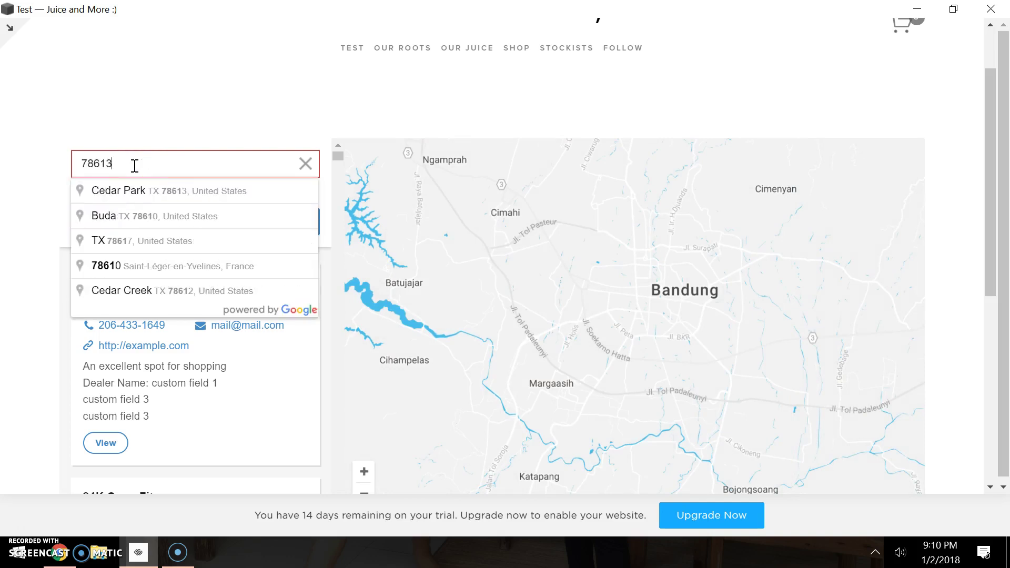
key("Return")
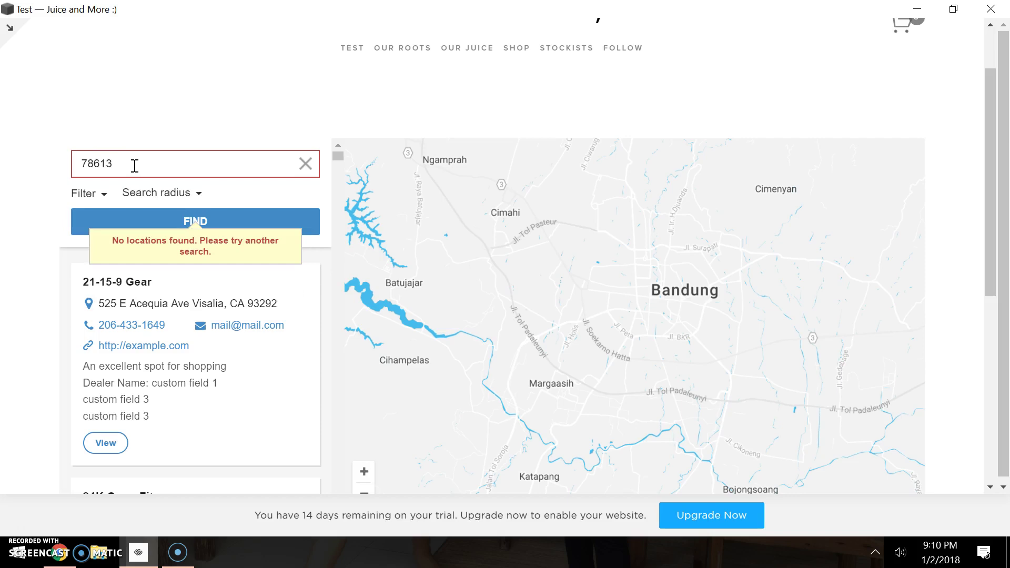
key("Return")
left_click(752, 411)
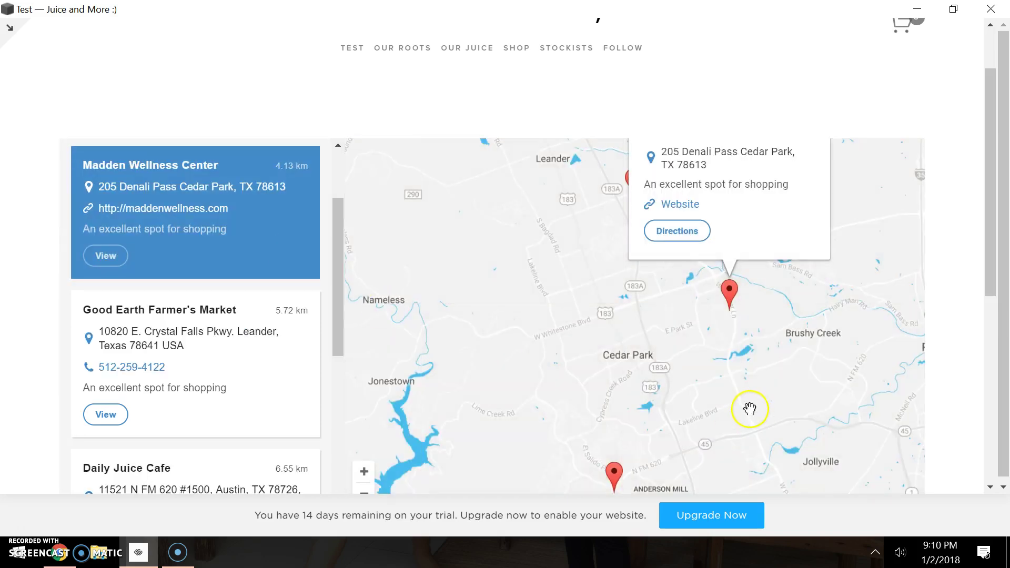
Zoom the locator map out one level and request directions to Madden Wellness Center.
scroll(375, 463, "down", 2)
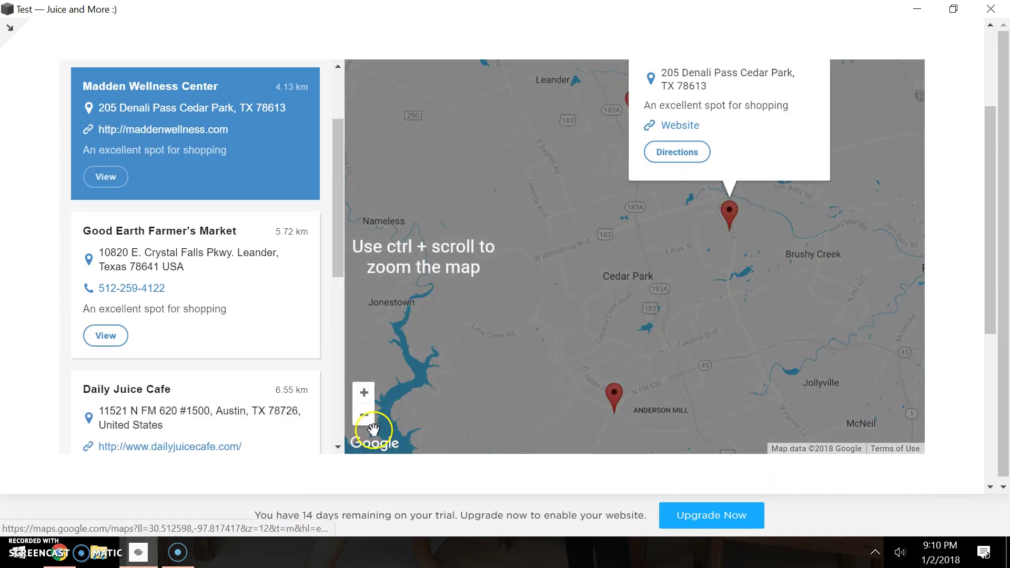
left_click(364, 415)
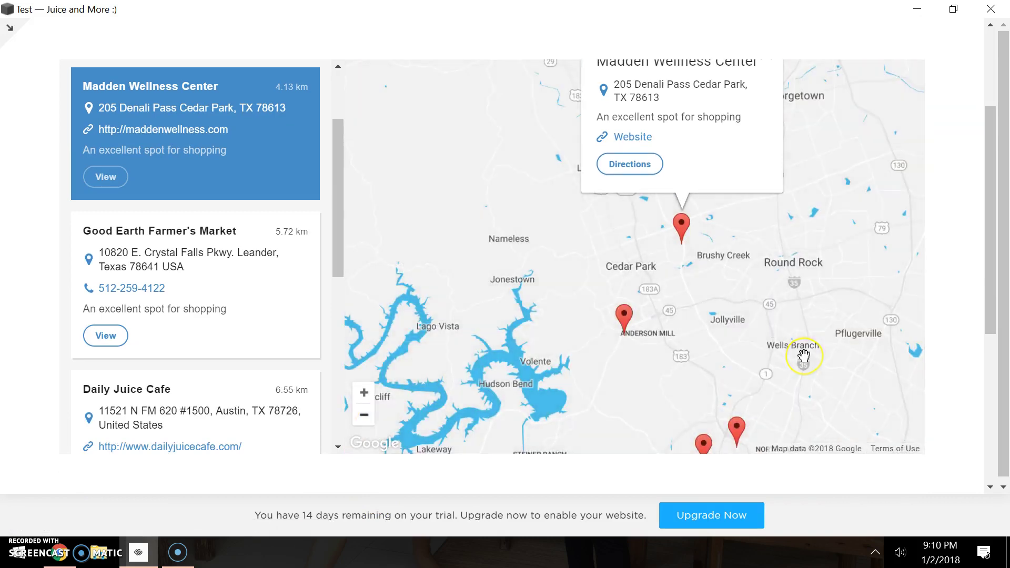
scroll(804, 356, "up", 2)
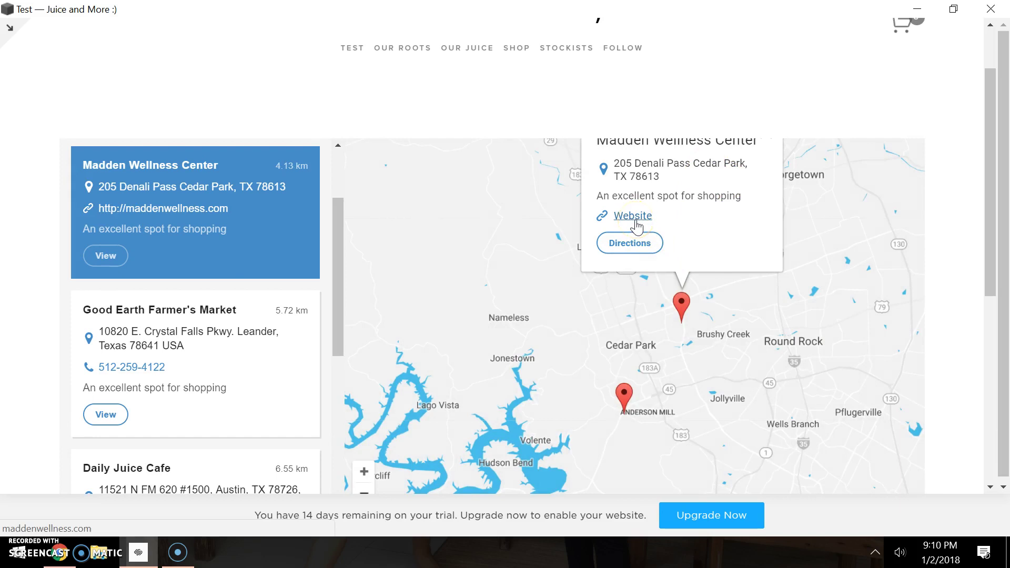
left_click(640, 243)
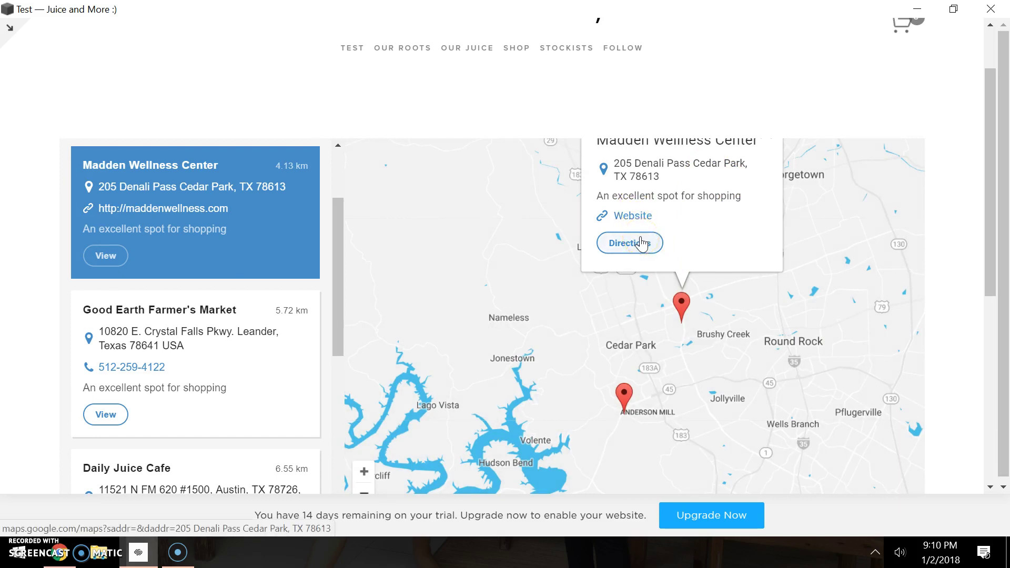
left_click(629, 246)
Scroll through the store list and show the category Filter choices.
scroll(207, 388, "down", 5)
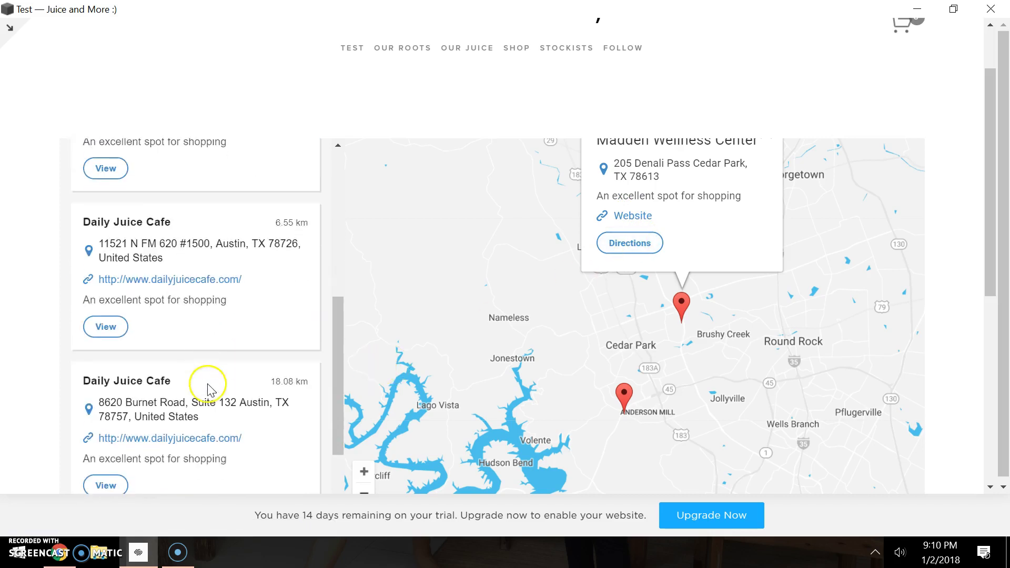
scroll(207, 388, "down", 3)
scroll(207, 387, "up", 10)
scroll(210, 388, "up", 1)
left_click(98, 279)
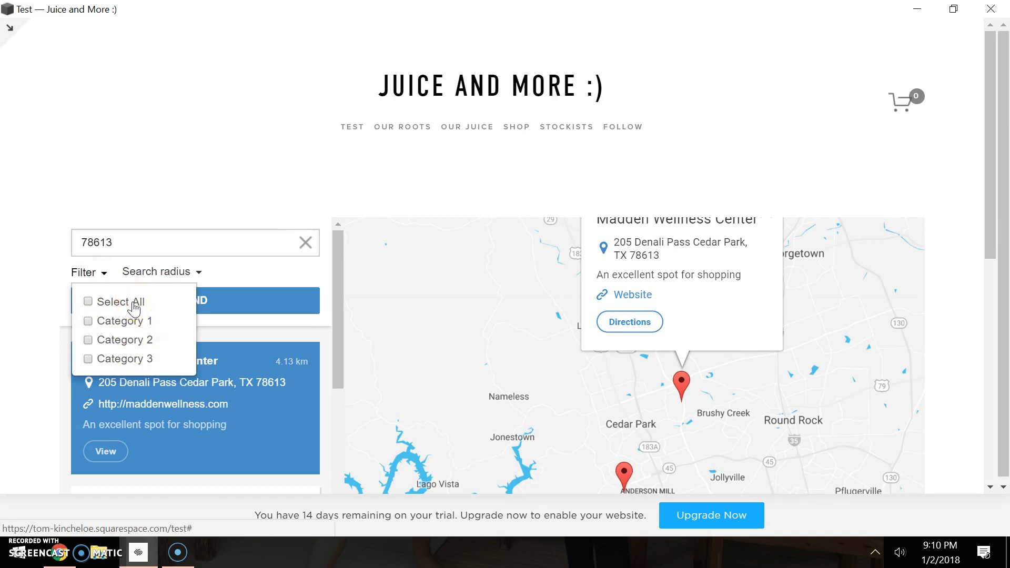
Close the Filter list and choose 150 km in the Search radius dropdown.
left_click(252, 279)
left_click(199, 278)
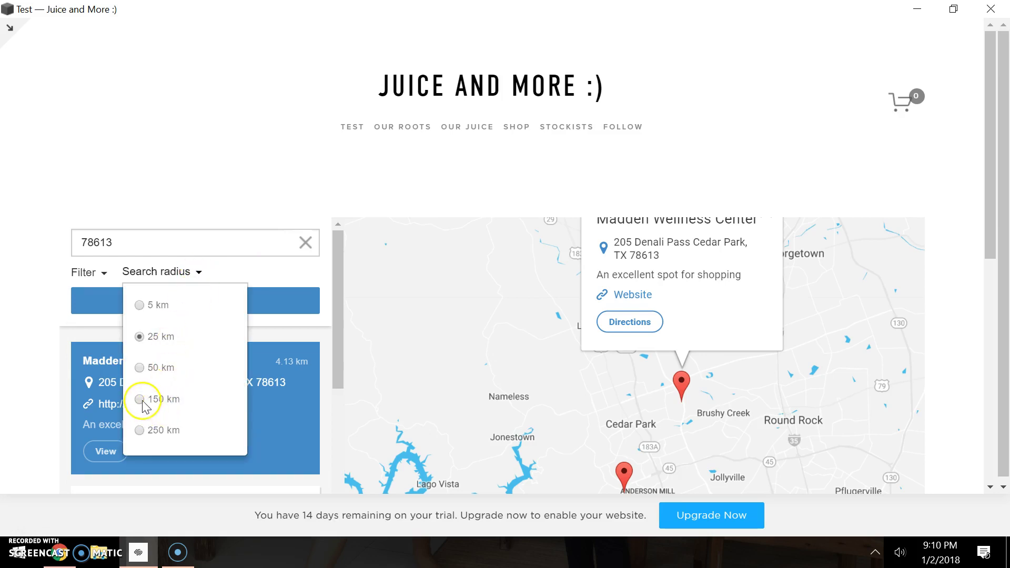
left_click(139, 400)
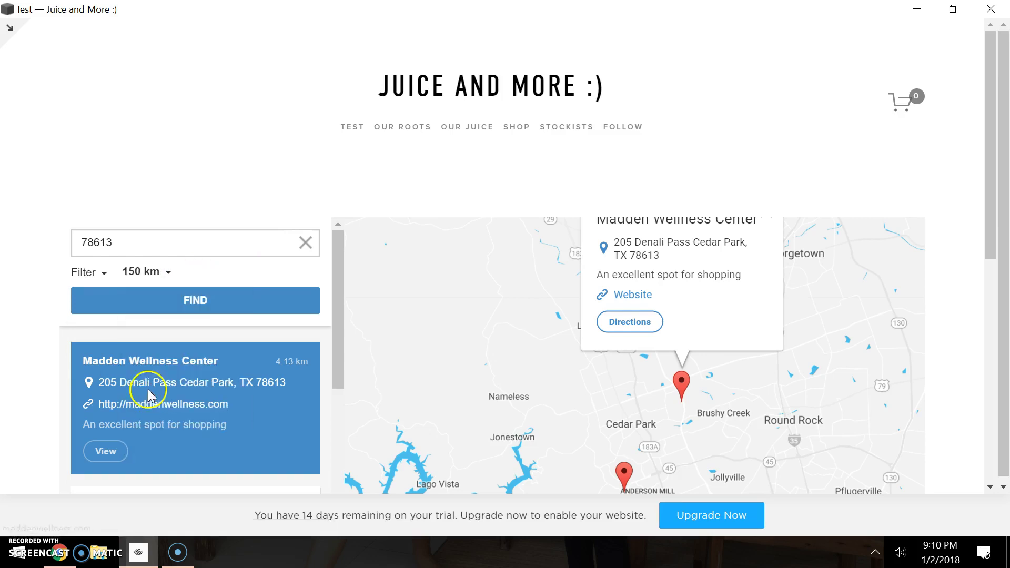